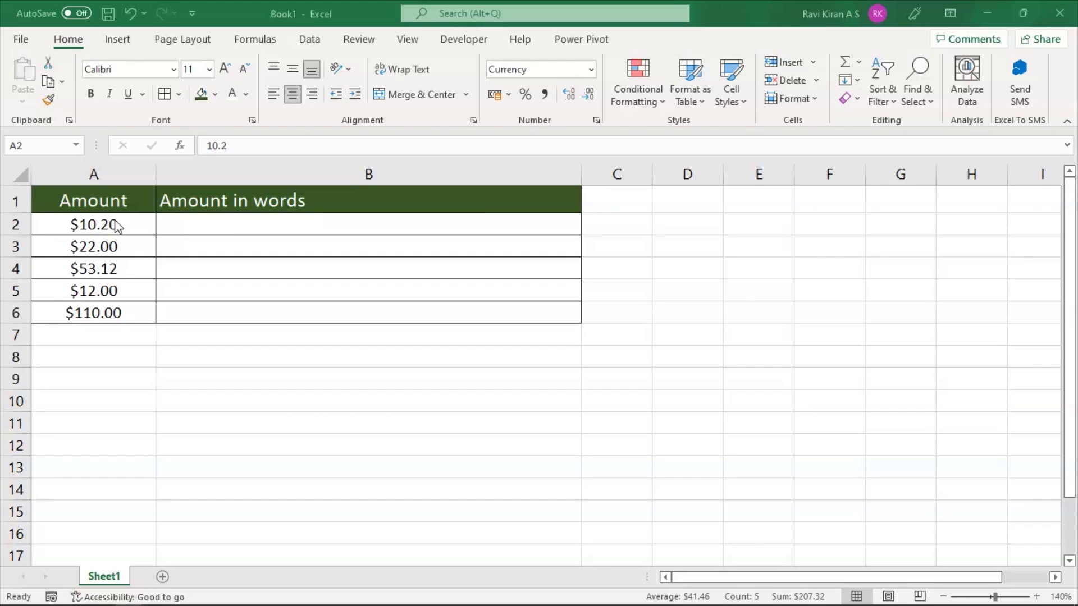
- Select the amounts in A2:A6 and cell B2, then switch to the Convert numbers into words article
{"action": "key", "text": "ctrl+shift+Down"}
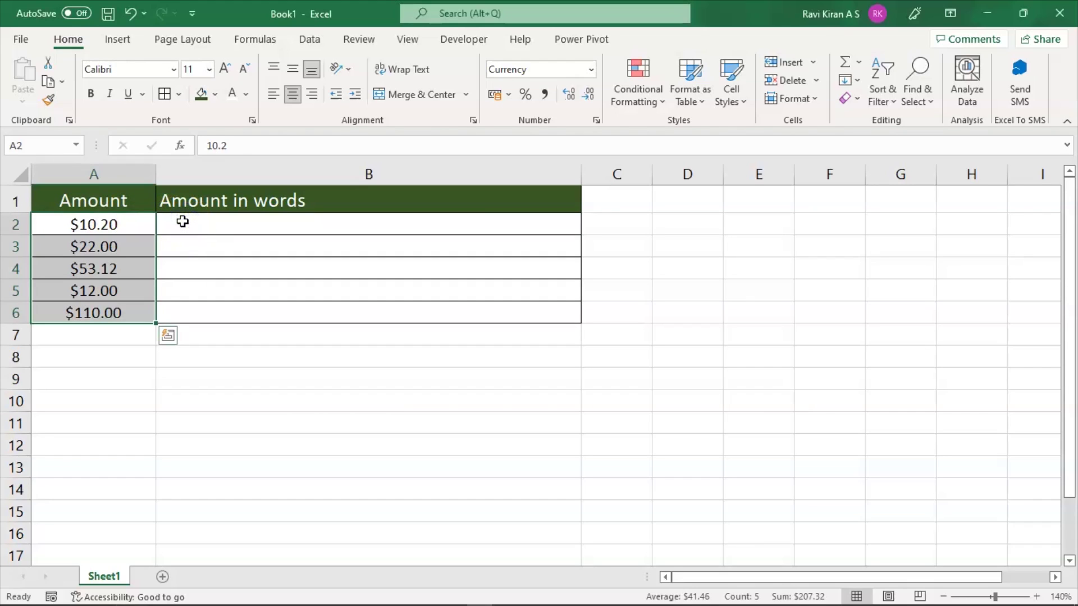
{"action": "left_click", "coordinate": [182, 222]}
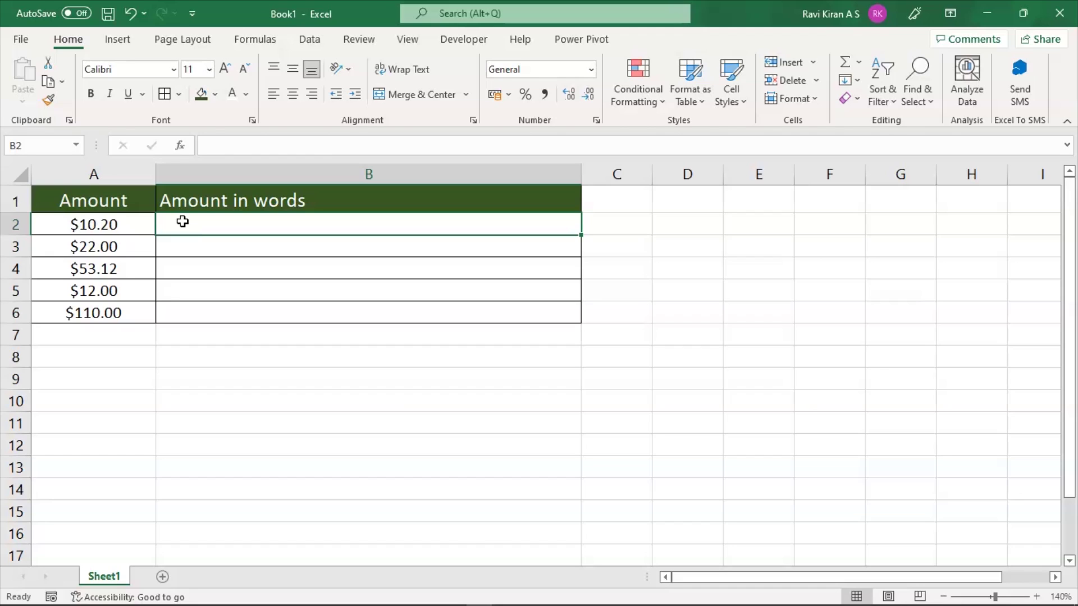
{"action": "key", "text": "alt+F11"}
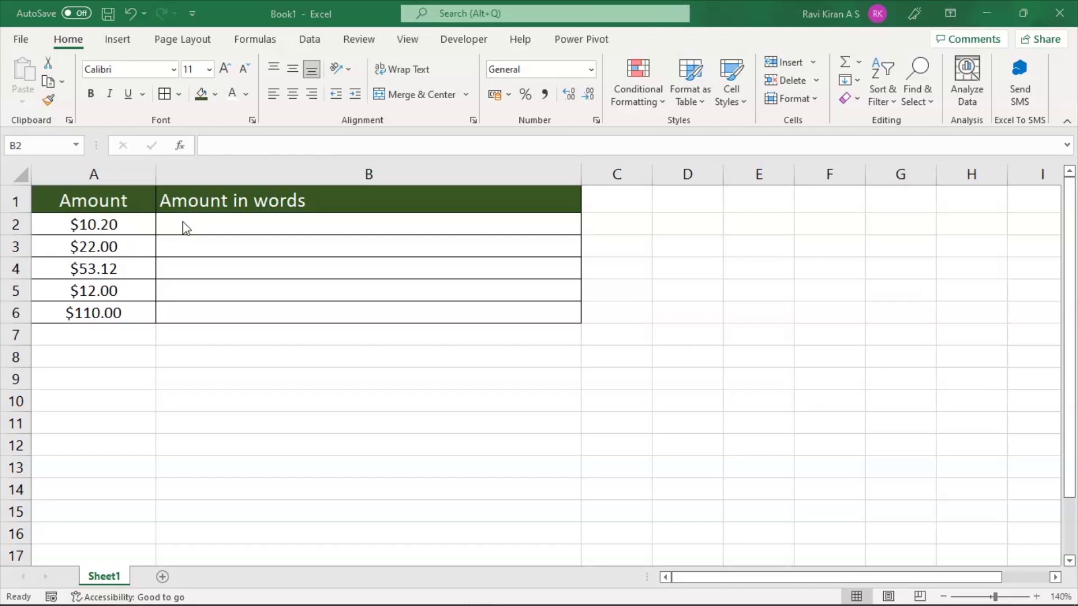
{"action": "key", "text": "alt+Tab"}
{"action": "key", "text": "alt+Tab"}
{"action": "key", "text": "alt+Tab"}
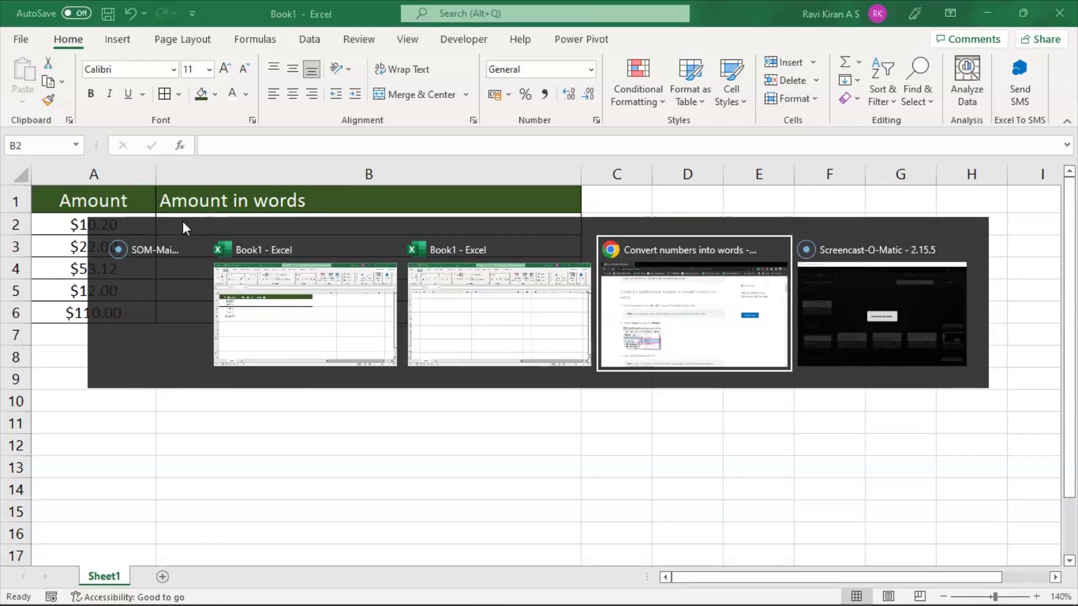
- Scroll to step 3 and select the SpellNumber code from Option Explicit down
{"action": "scroll", "coordinate": [290, 281], "scroll_direction": "up", "scroll_amount": 8}
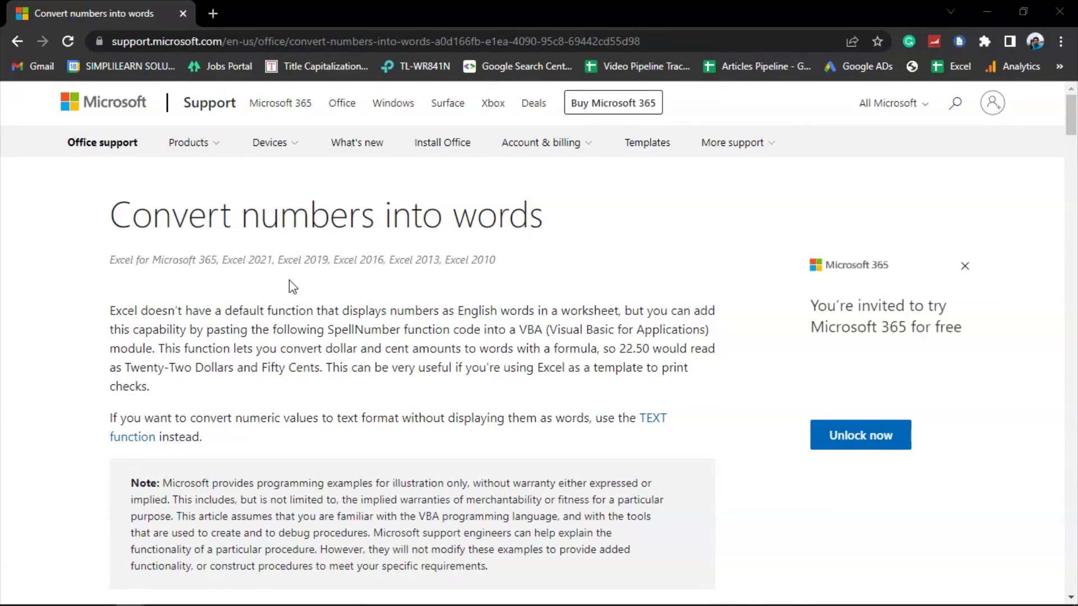
{"action": "scroll", "coordinate": [292, 287], "scroll_direction": "down", "scroll_amount": 15}
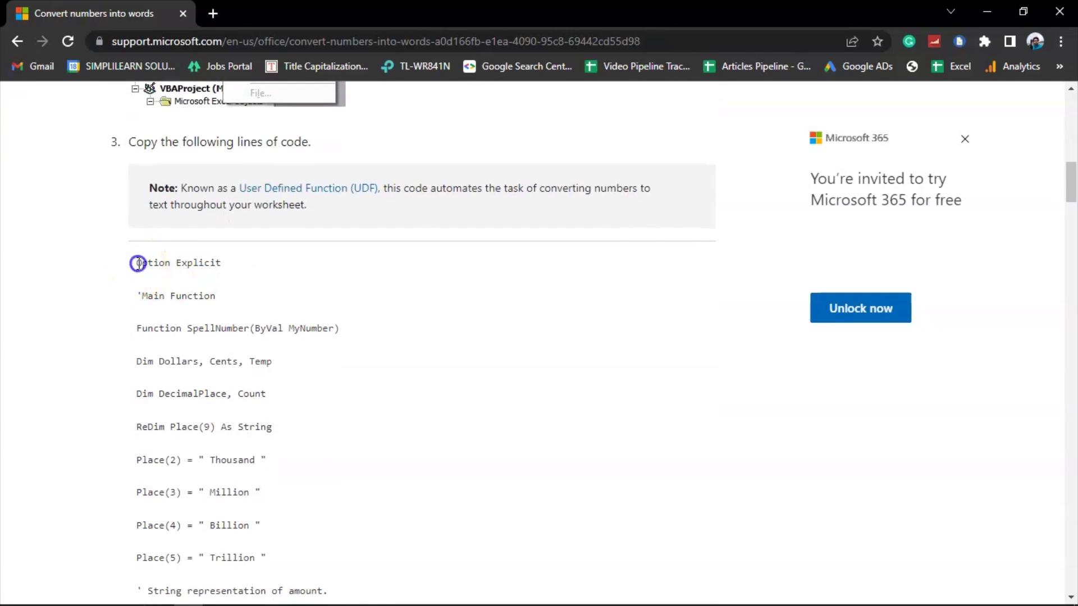
{"action": "left_click_drag", "start_coordinate": [137, 262], "coordinate": [313, 578]}
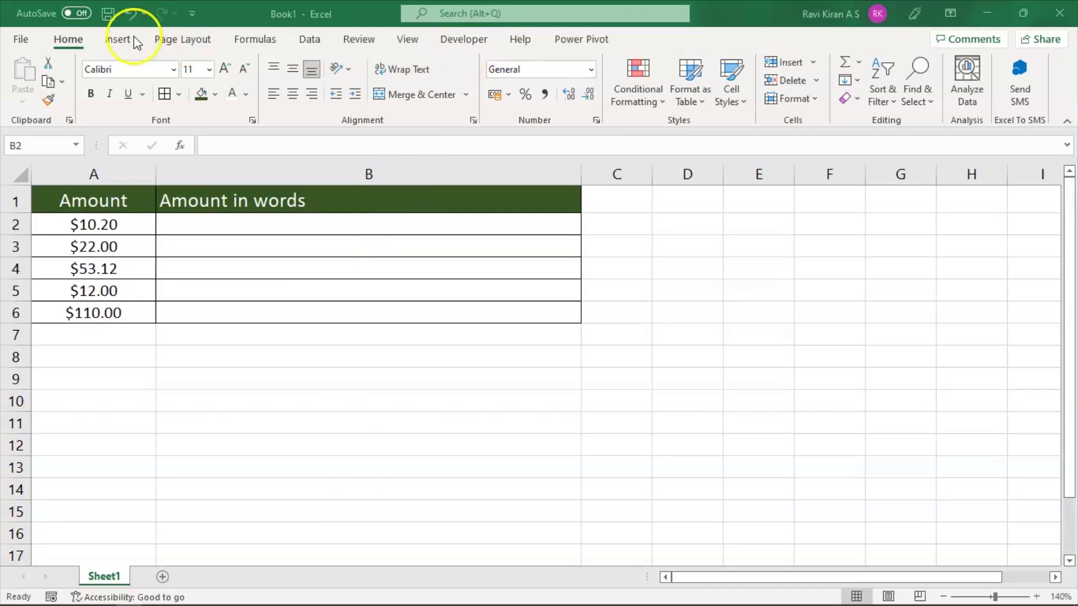
- Tick Developer under Main Tabs in File > Options > Customize Ribbon and confirm
{"action": "left_click", "coordinate": [22, 33]}
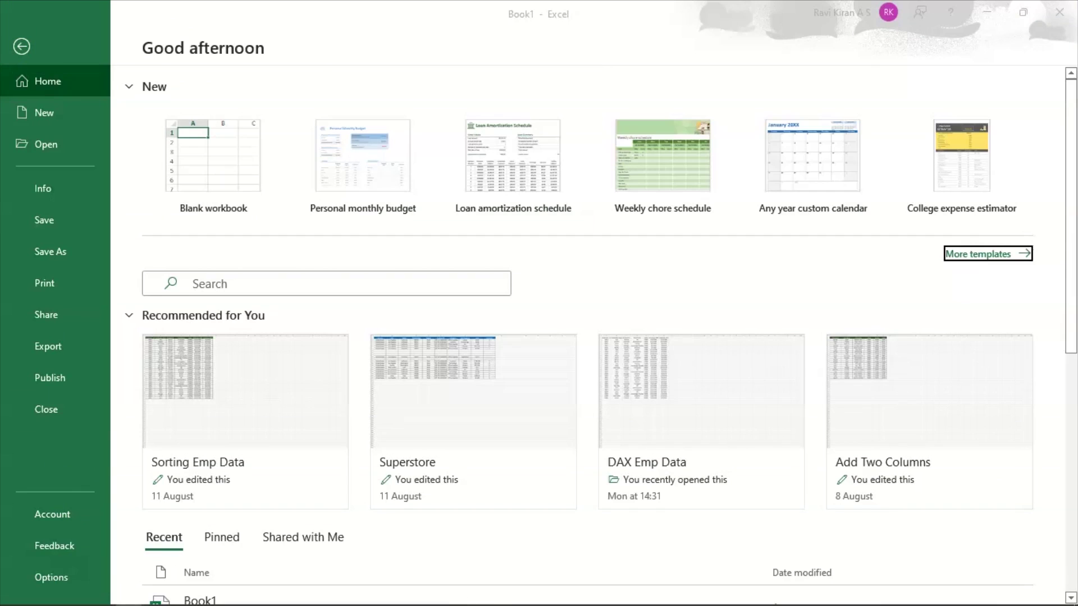
{"action": "left_click", "coordinate": [93, 581]}
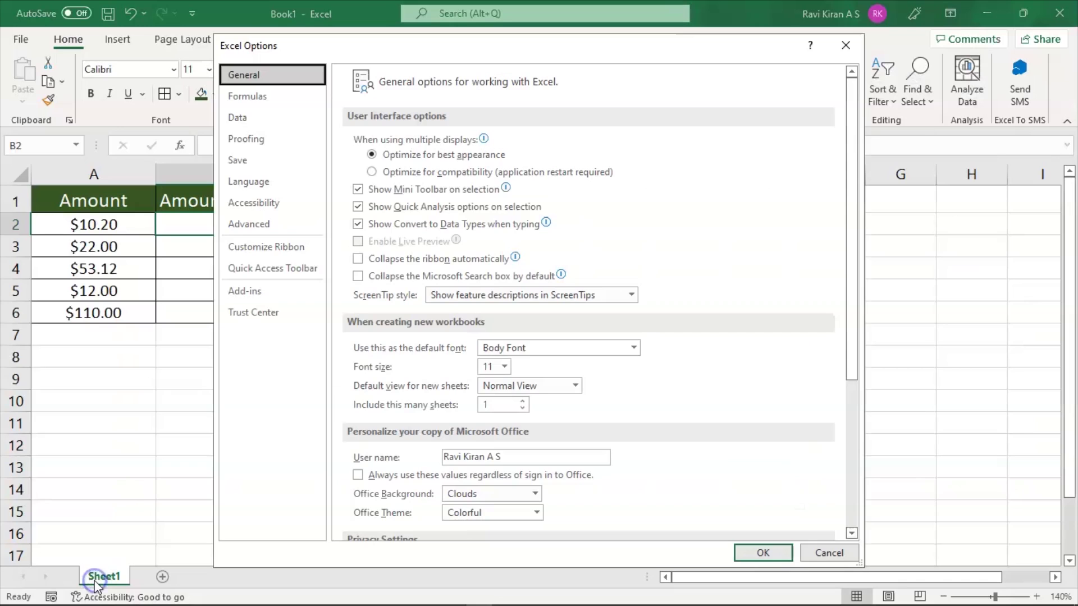
{"action": "left_click", "coordinate": [266, 251]}
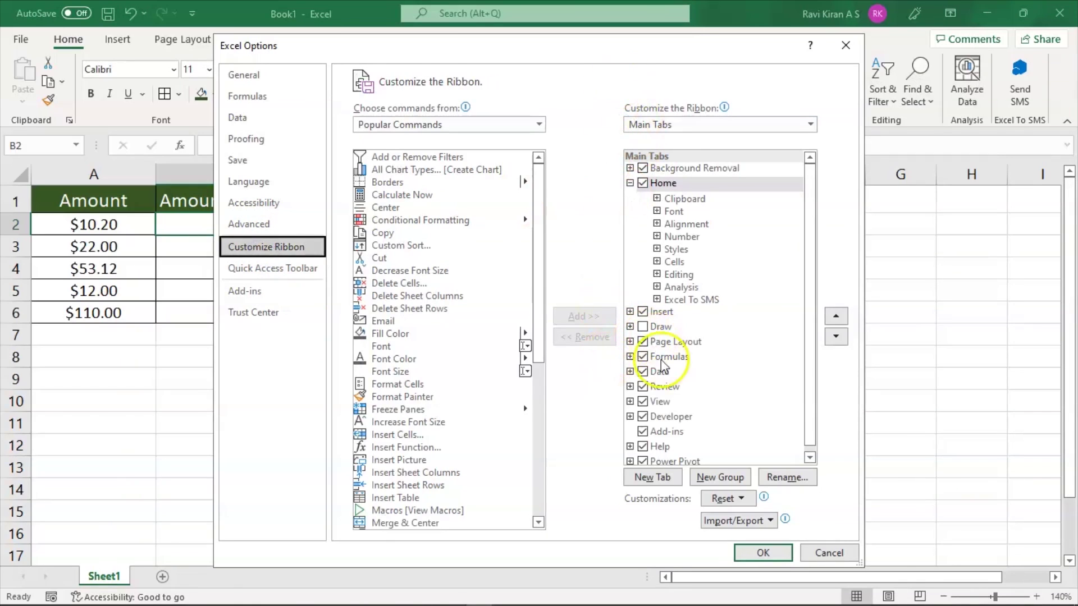
{"action": "left_click", "coordinate": [642, 417]}
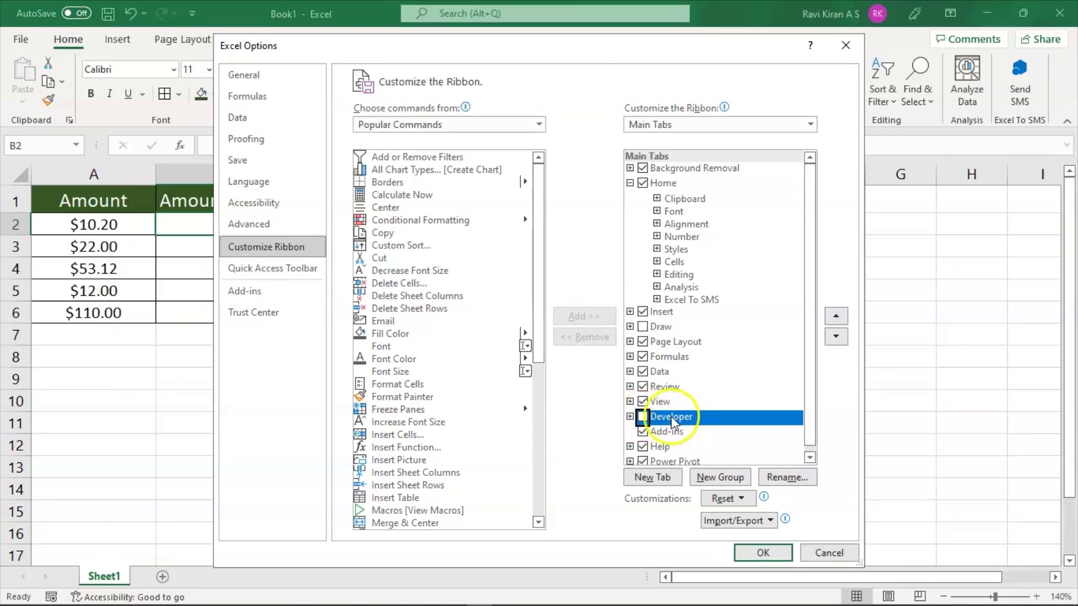
{"action": "left_click", "coordinate": [643, 416]}
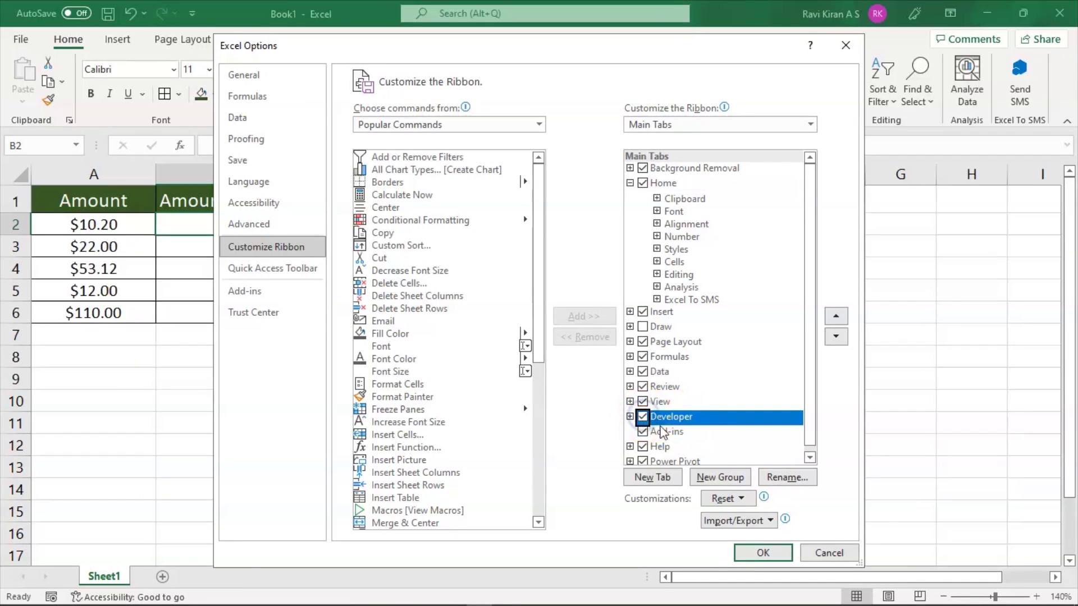
{"action": "left_click", "coordinate": [752, 559]}
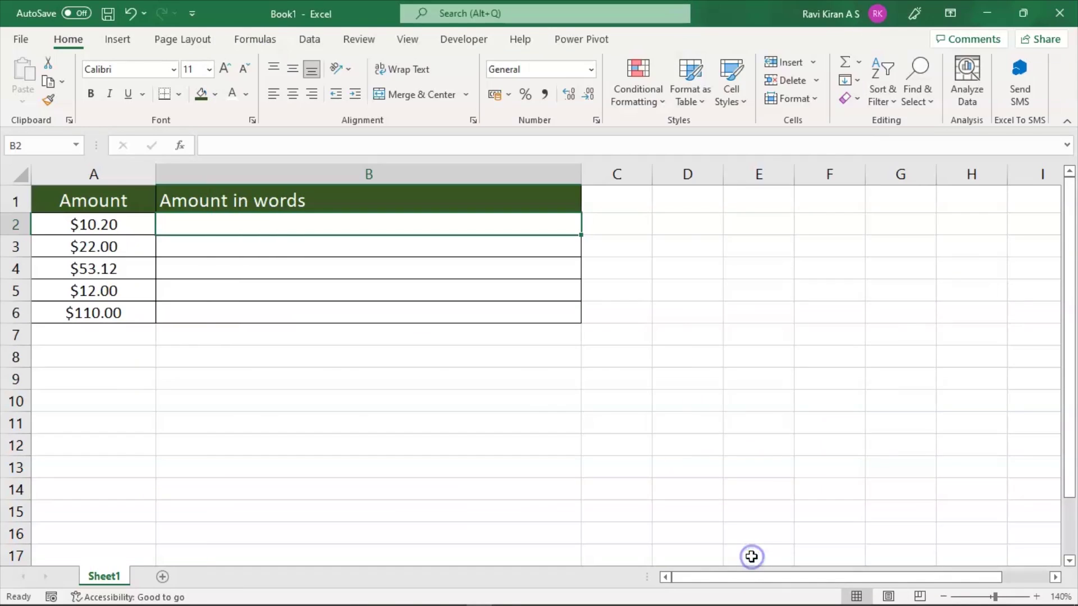
- Open the Visual Basic editor from the Developer tab and insert a new module
{"action": "left_click", "coordinate": [467, 43]}
{"action": "left_click", "coordinate": [24, 78]}
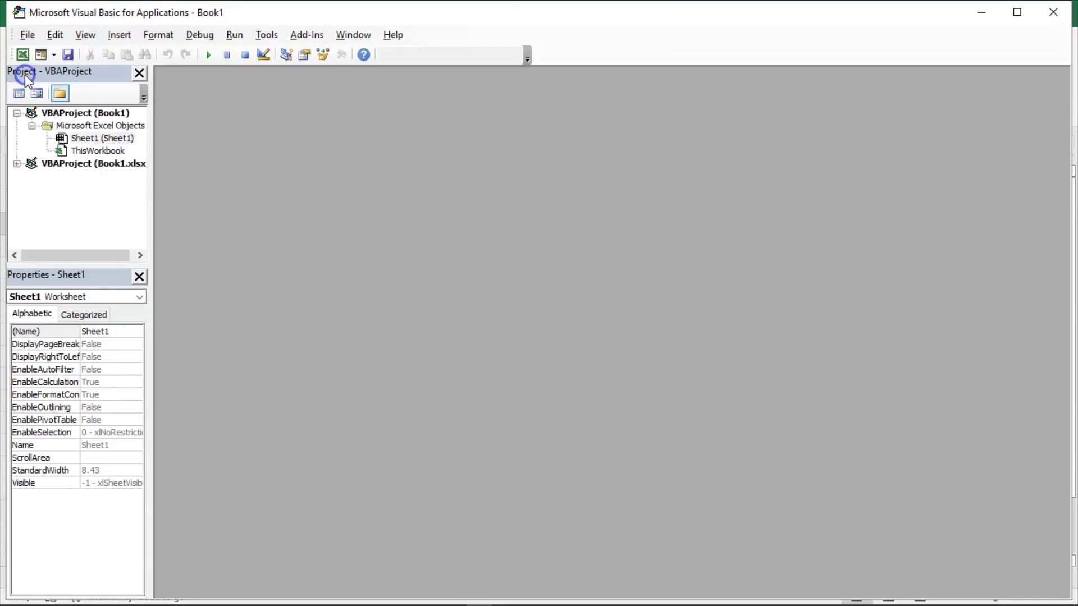
{"action": "left_click", "coordinate": [119, 35]}
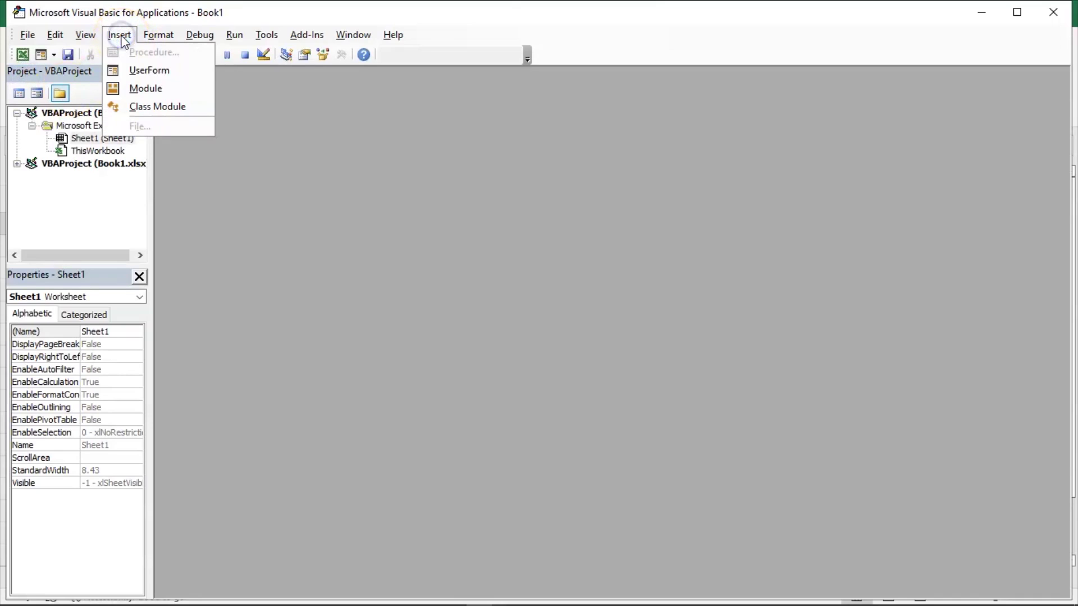
{"action": "left_click", "coordinate": [144, 90]}
- Paste the copied code into Module1 and select the function name NumberToText
{"action": "left_click", "coordinate": [255, 164]}
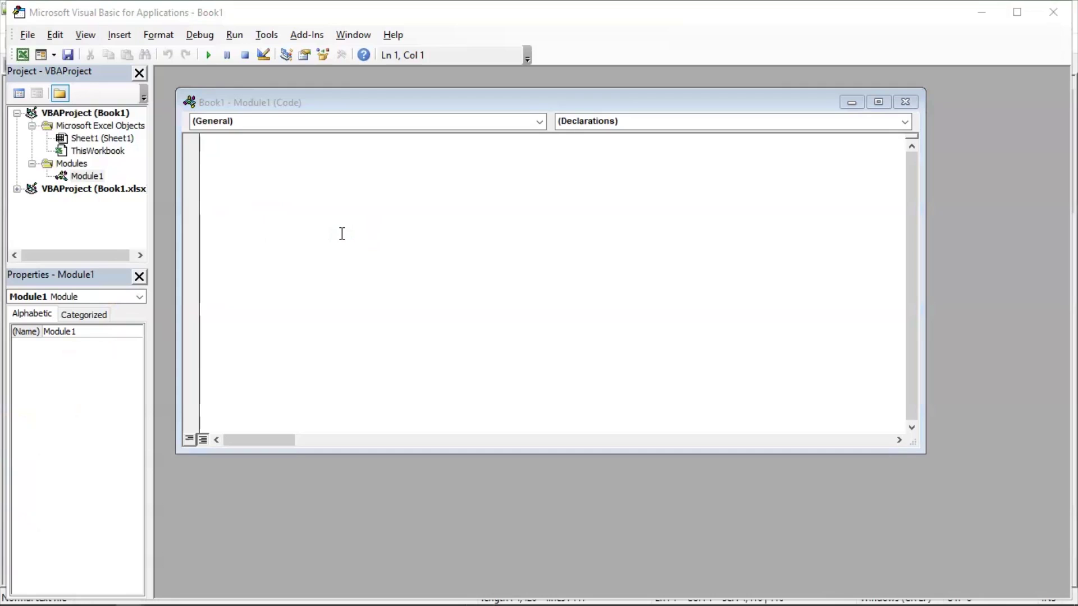
{"action": "left_click", "coordinate": [342, 234]}
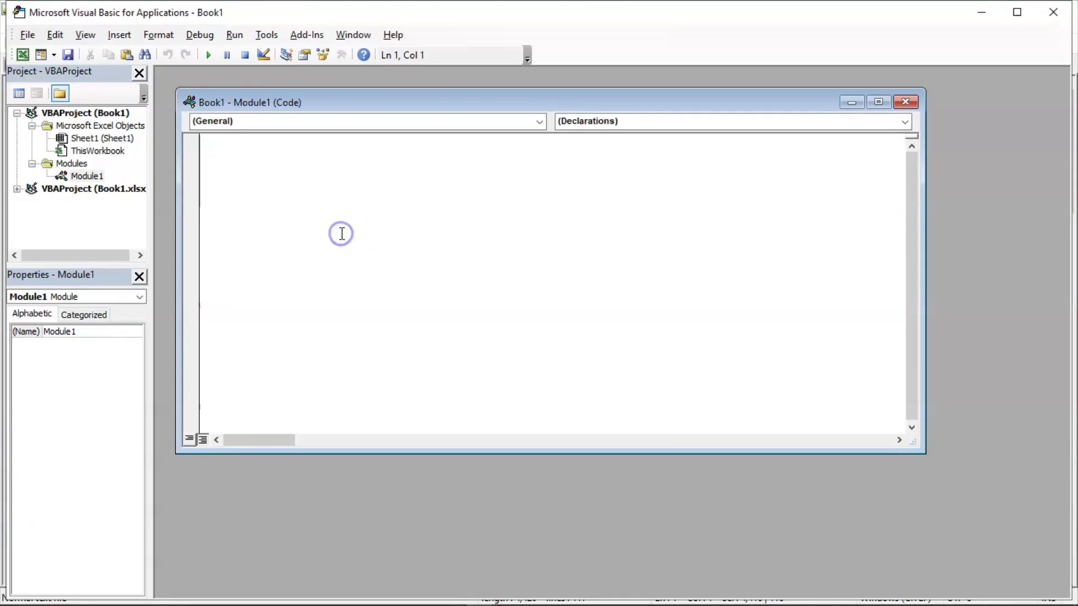
{"action": "key", "text": "ctrl+v"}
{"action": "scroll", "coordinate": [342, 234], "scroll_direction": "up", "scroll_amount": 20}
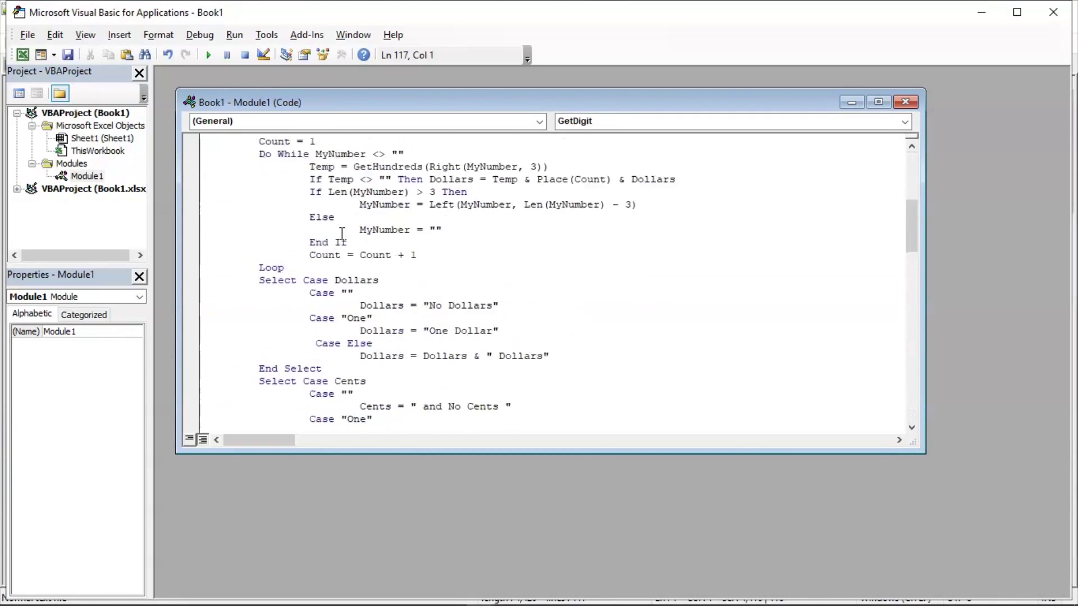
{"action": "double_click", "coordinate": [297, 168]}
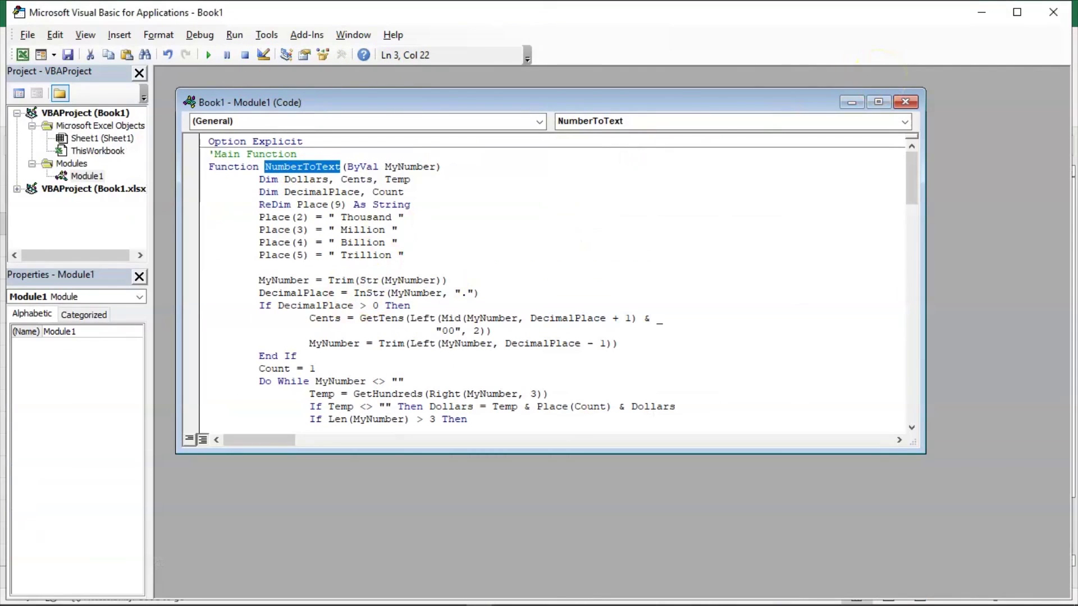
- Close the VBA editor and enter =NumberToText(A2) in B2
{"action": "left_click", "coordinate": [1055, 11]}
{"action": "left_click", "coordinate": [362, 227]}
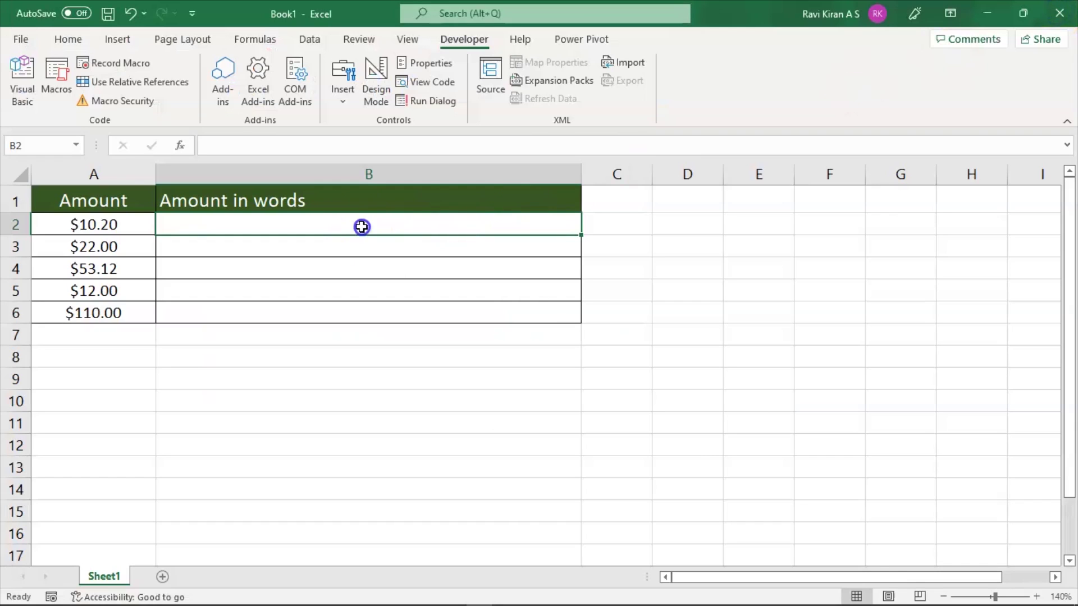
{"action": "type", "text": "="}
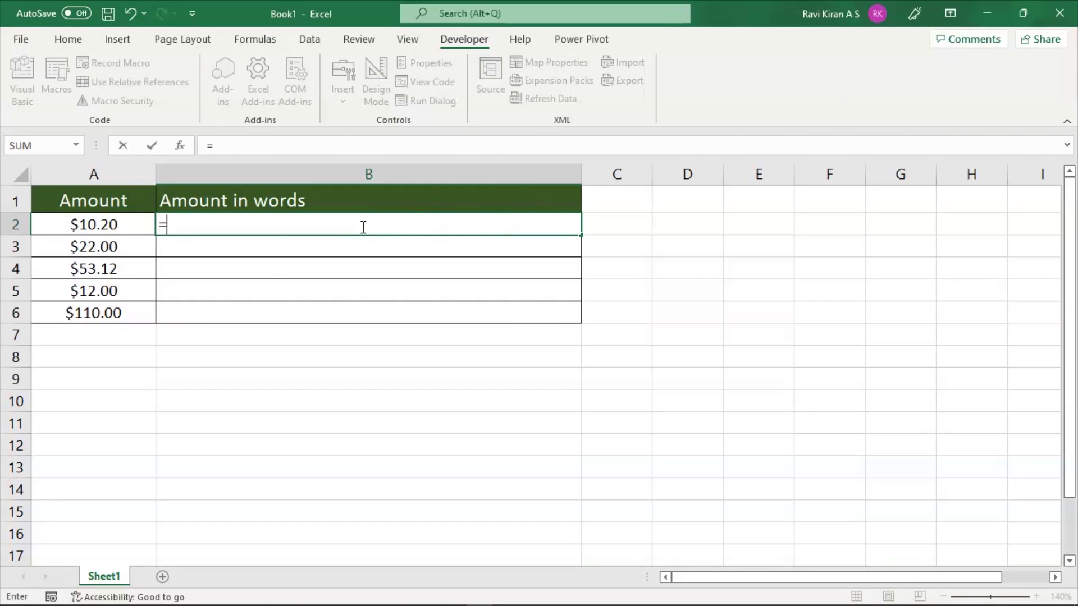
{"action": "type", "text": "nu"}
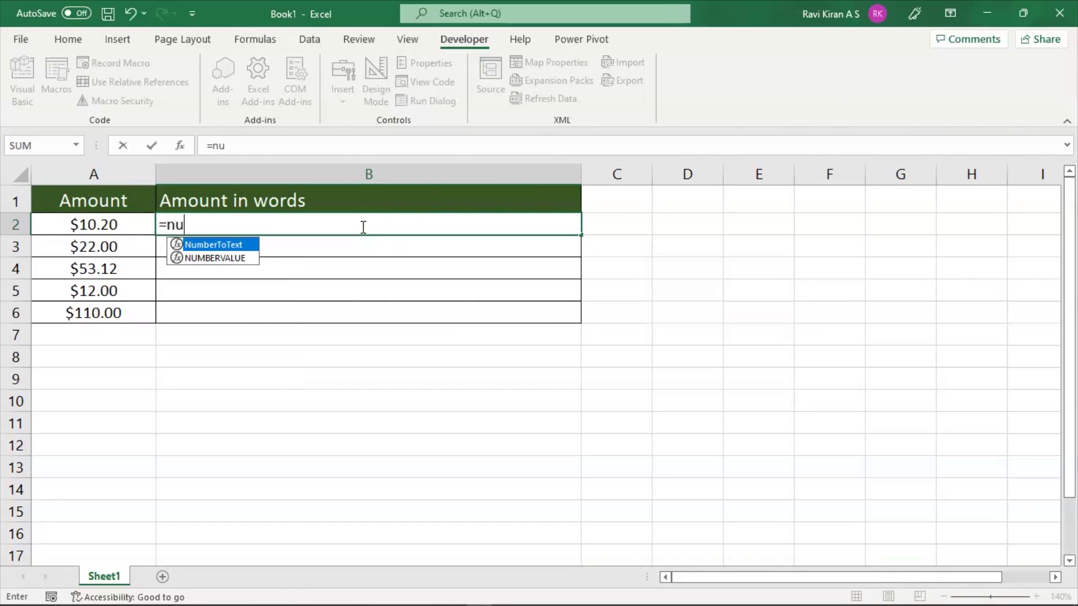
{"action": "key", "text": "Tab"}
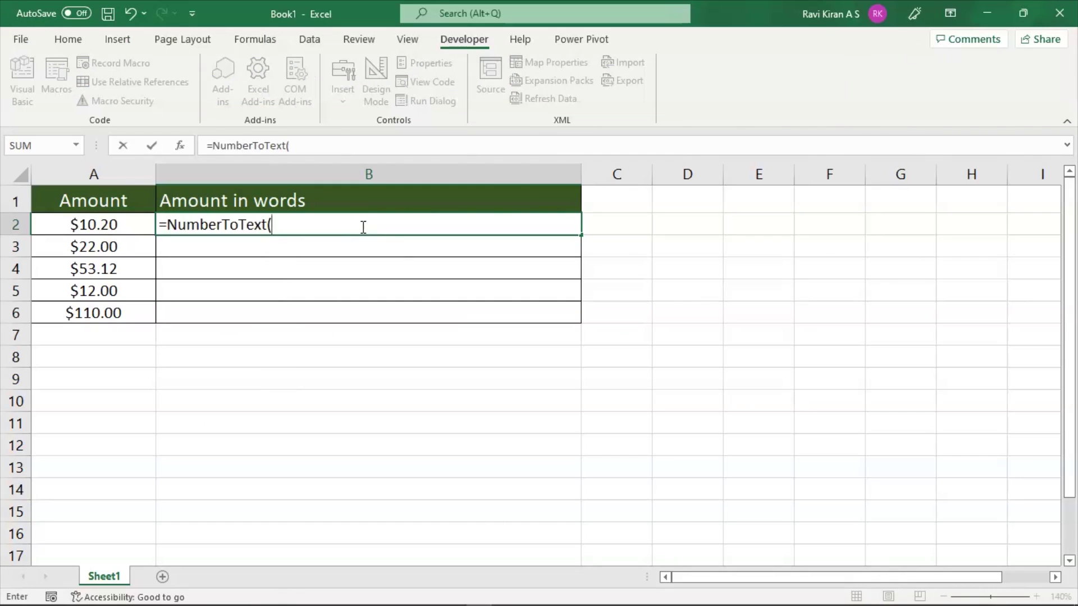
{"action": "left_click", "coordinate": [144, 225]}
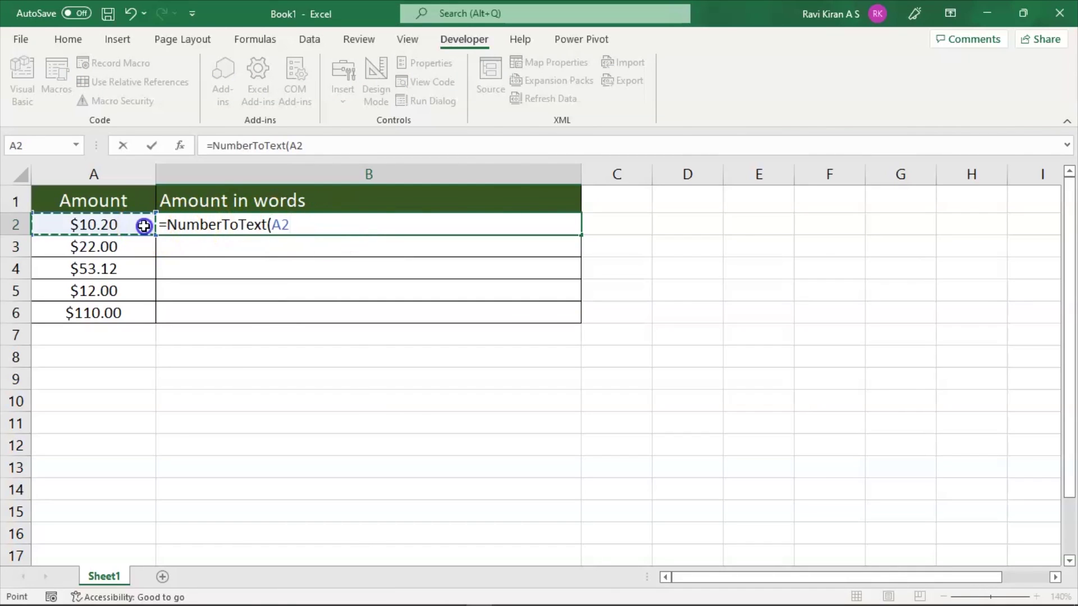
{"action": "type", "text": ")"}
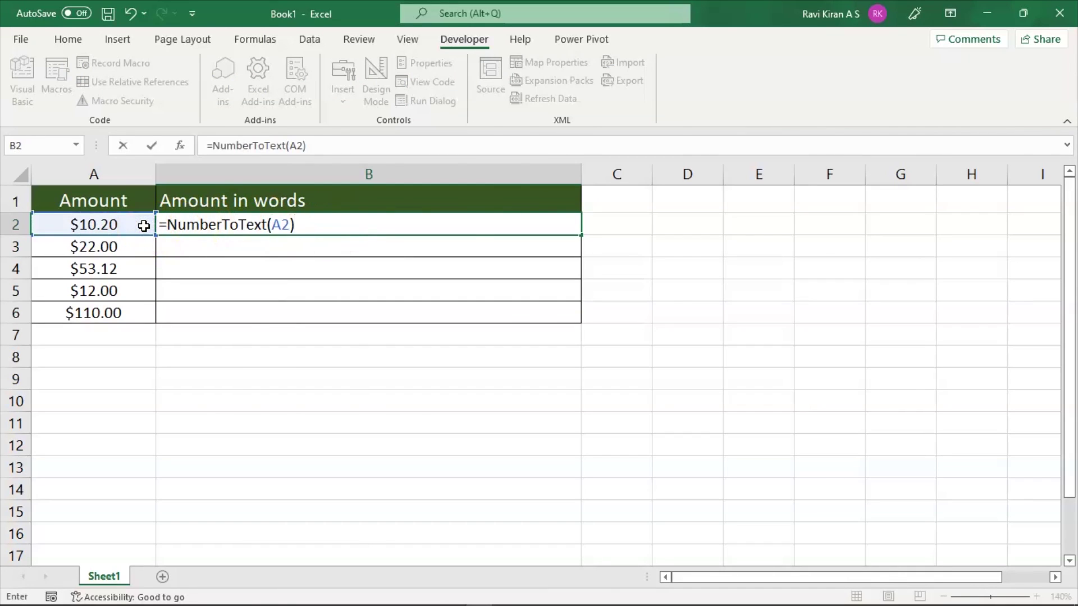
{"action": "key", "text": "Return"}
{"action": "left_click", "coordinate": [238, 223]}
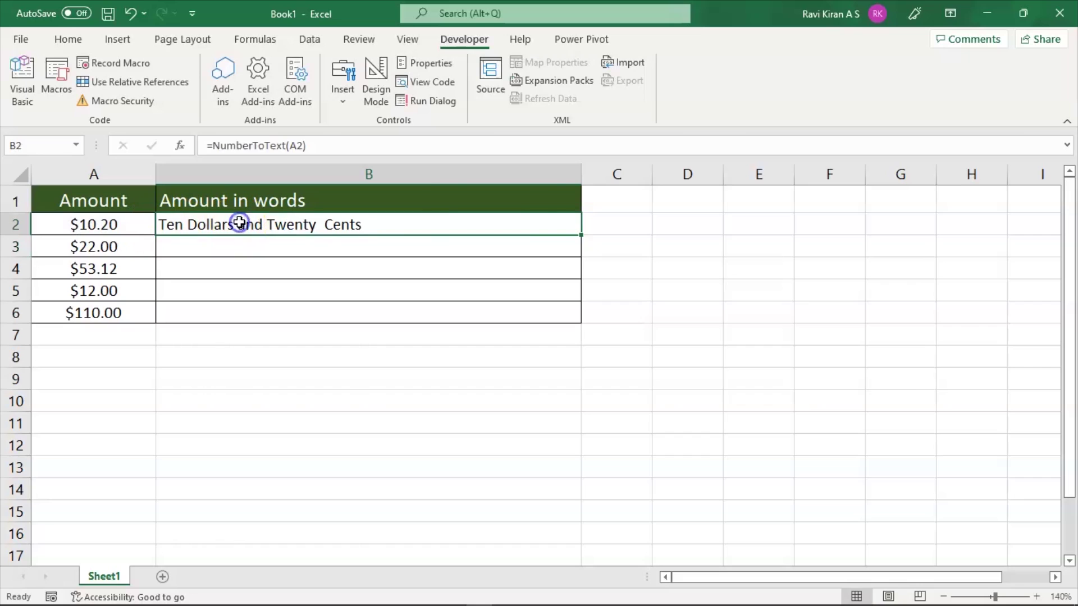
- Fill the NumberToText formula down to B6, then check A2, B3, B5 and B6
{"action": "left_click_drag", "start_coordinate": [580, 235], "coordinate": [573, 318]}
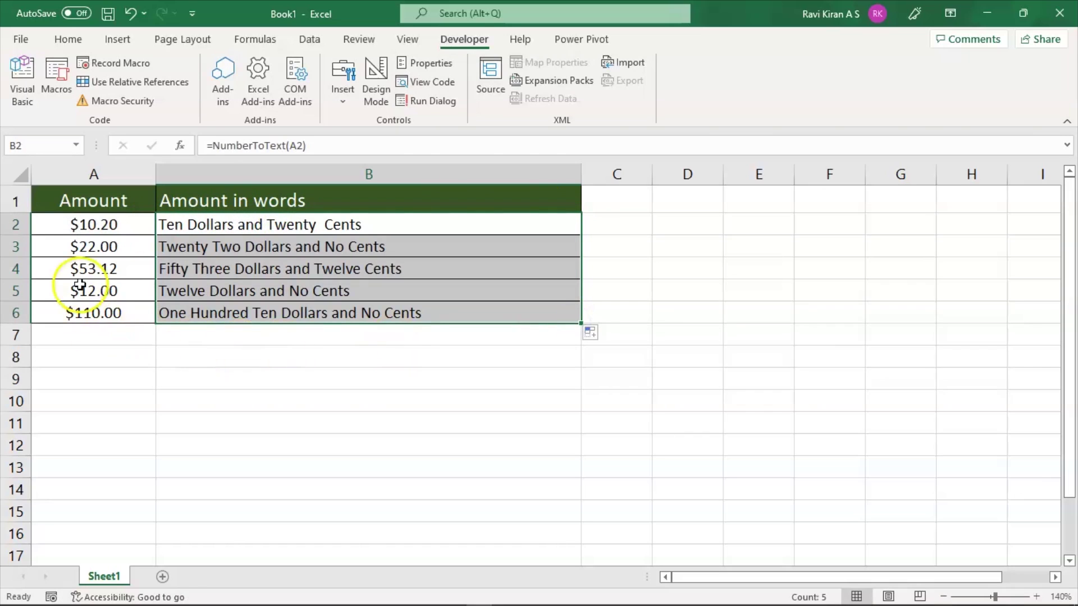
{"action": "left_click", "coordinate": [113, 227]}
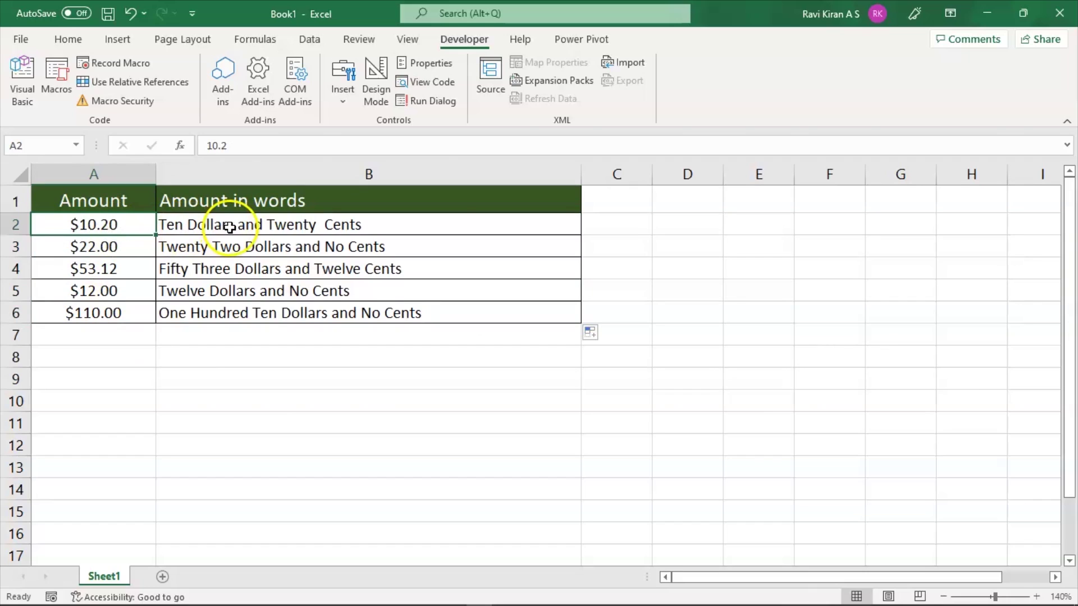
{"action": "left_click", "coordinate": [192, 243]}
{"action": "left_click", "coordinate": [192, 282]}
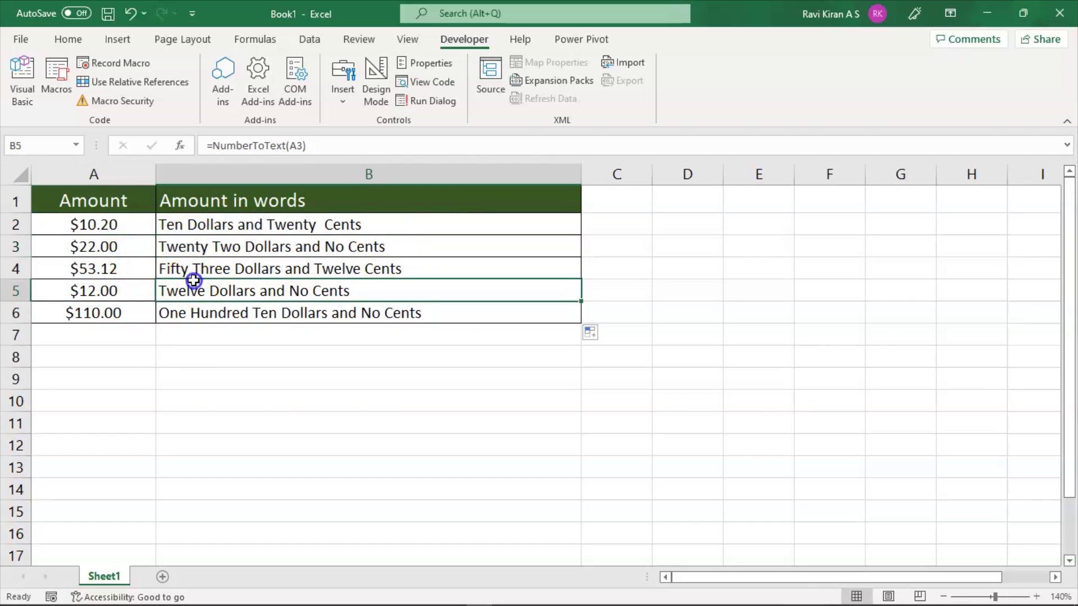
{"action": "left_click", "coordinate": [264, 317]}
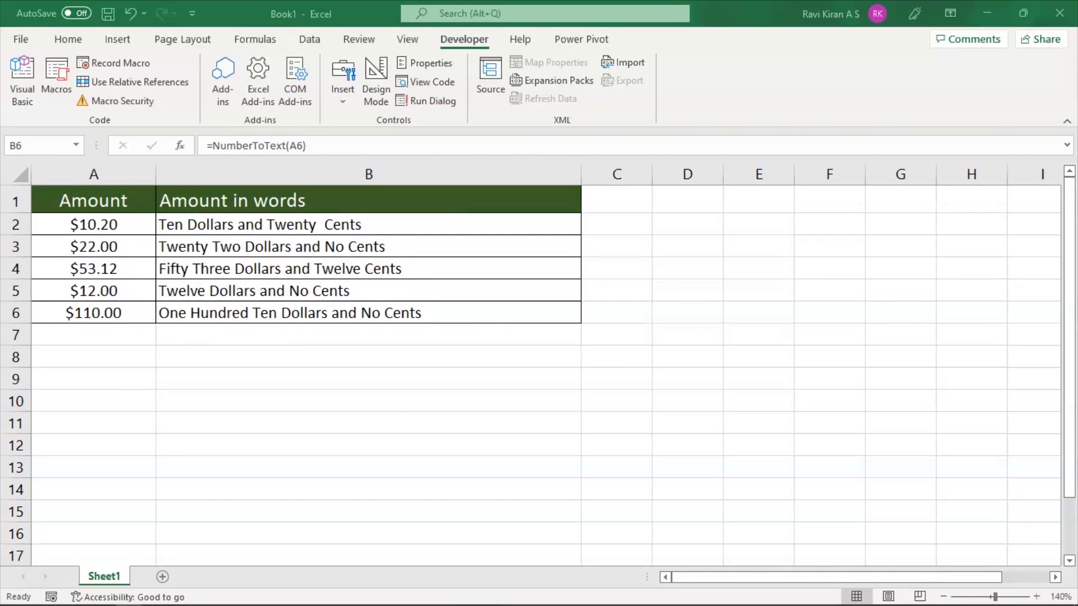
- Return to the support article and scroll up to the Create the SpellNumber function section
{"action": "key", "text": "alt+Tab"}
{"action": "key", "text": "alt+Tab"}
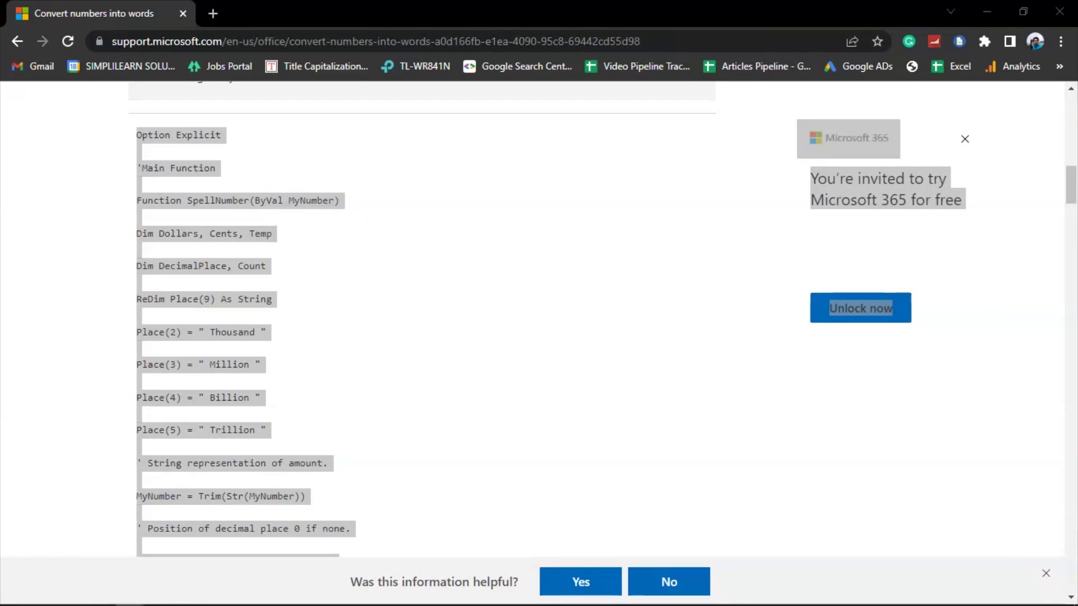
{"action": "scroll", "coordinate": [171, 275], "scroll_direction": "up", "scroll_amount": 5}
{"action": "scroll", "coordinate": [174, 271], "scroll_direction": "up", "scroll_amount": 7}
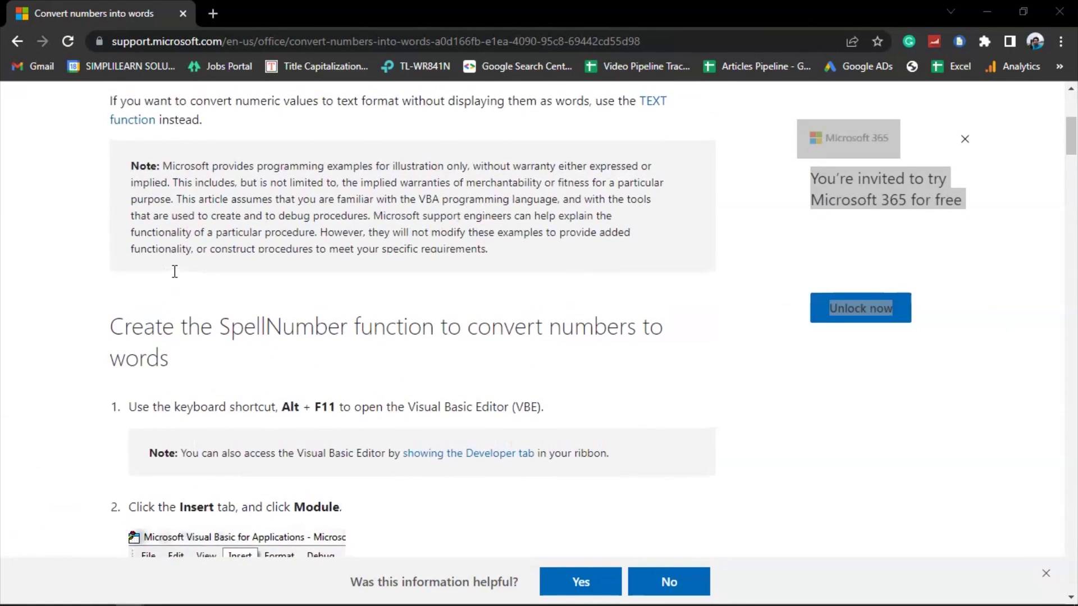